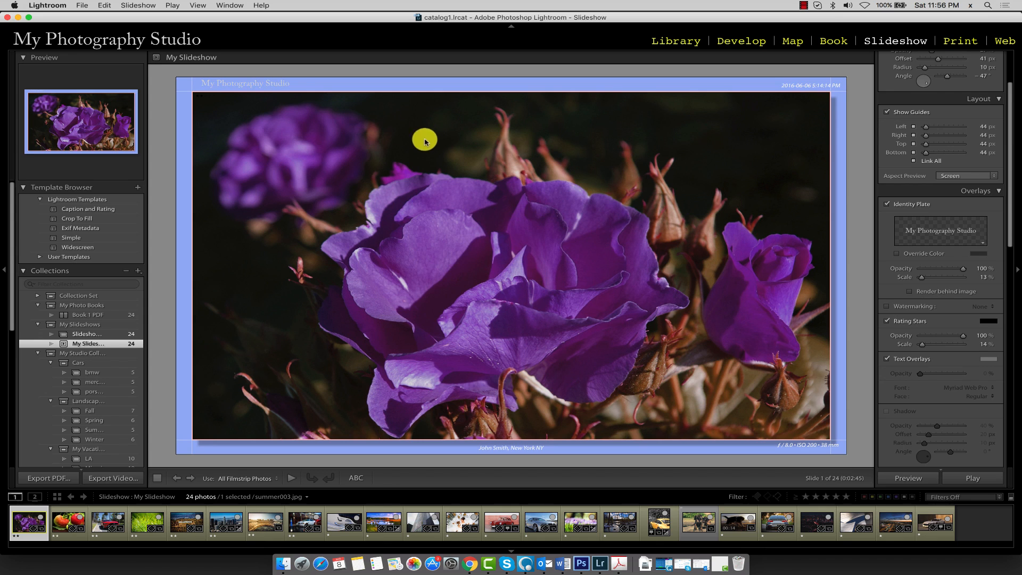
Review the main identity plate's text and typeface settings in Identity Plate Setup, and leave without changing anything.
left_click(44, 6)
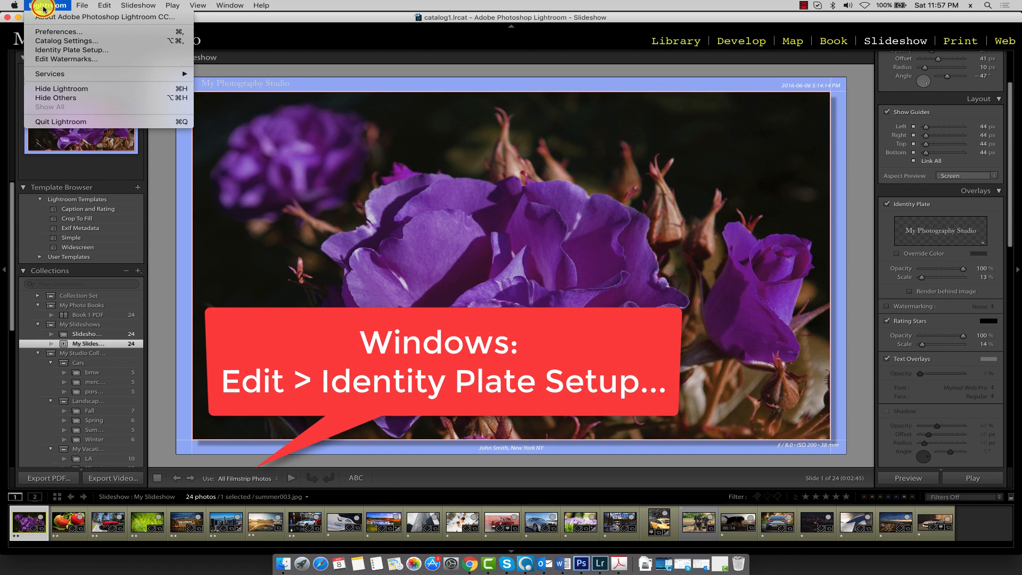
left_click(55, 50)
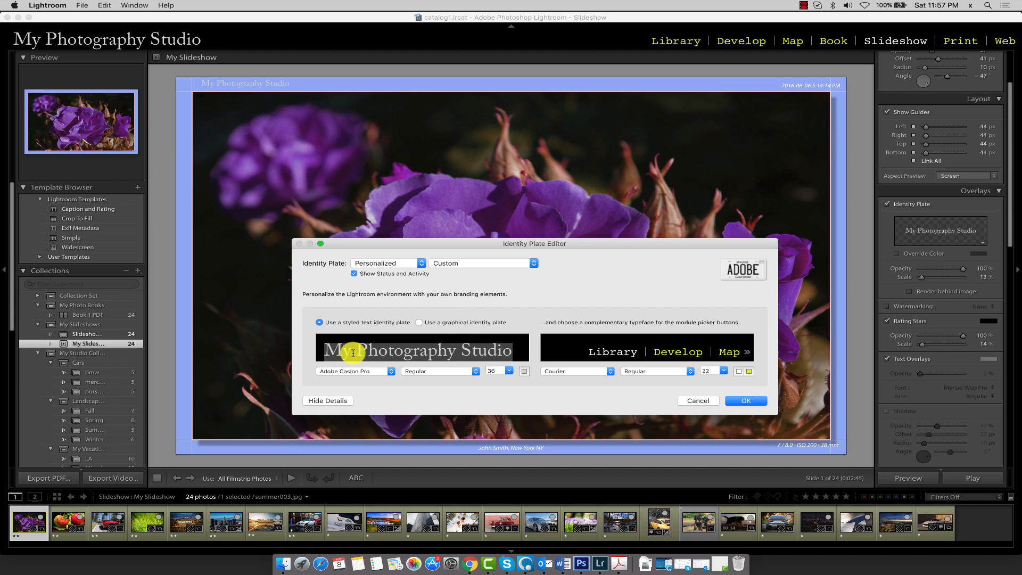
left_click(323, 351)
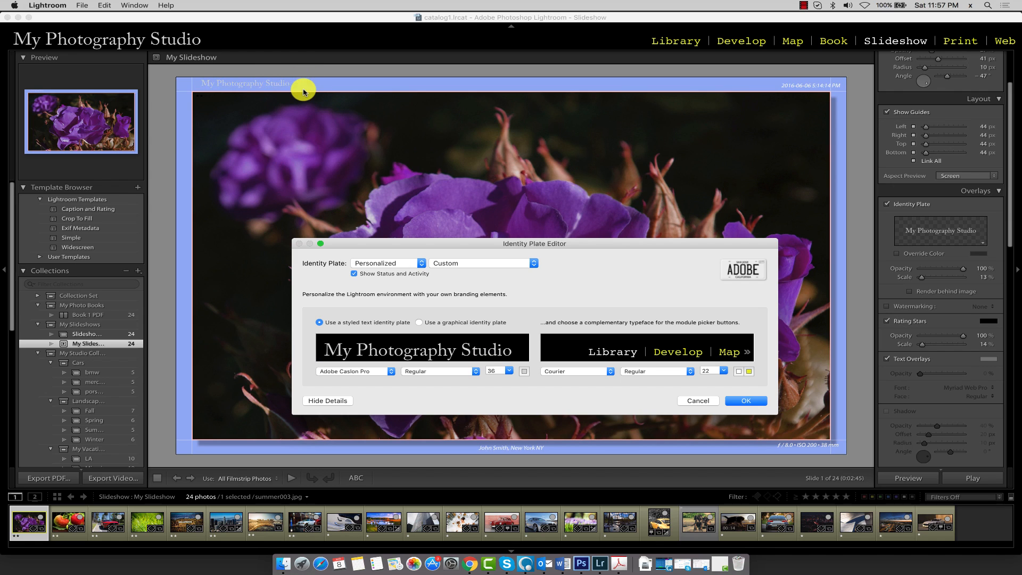
left_click(695, 401)
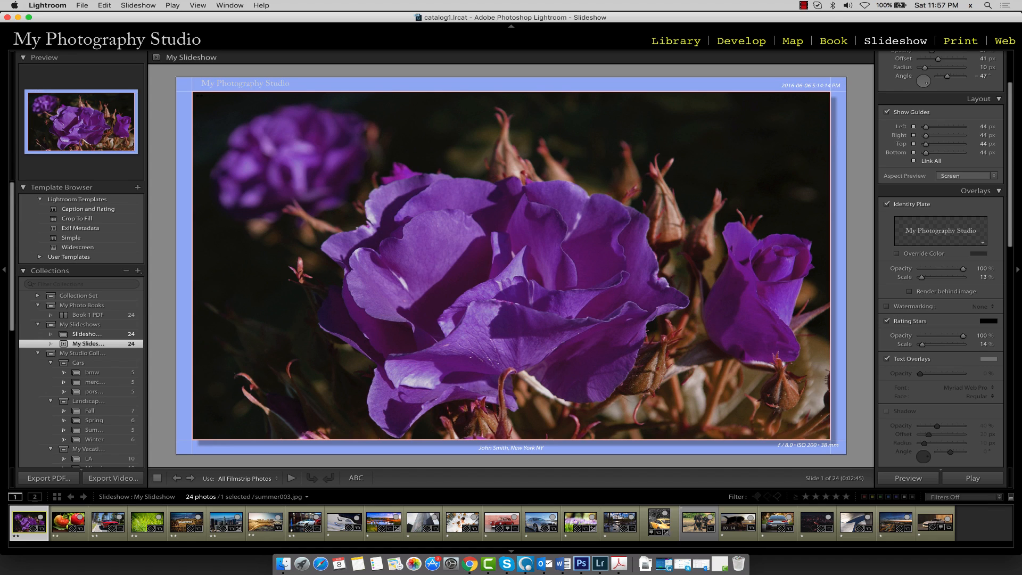
Toggle the slideshow's Identity Plate overlay off and on again to compare the slide with and without it.
left_click(896, 205)
left_click(896, 206)
left_click(895, 207)
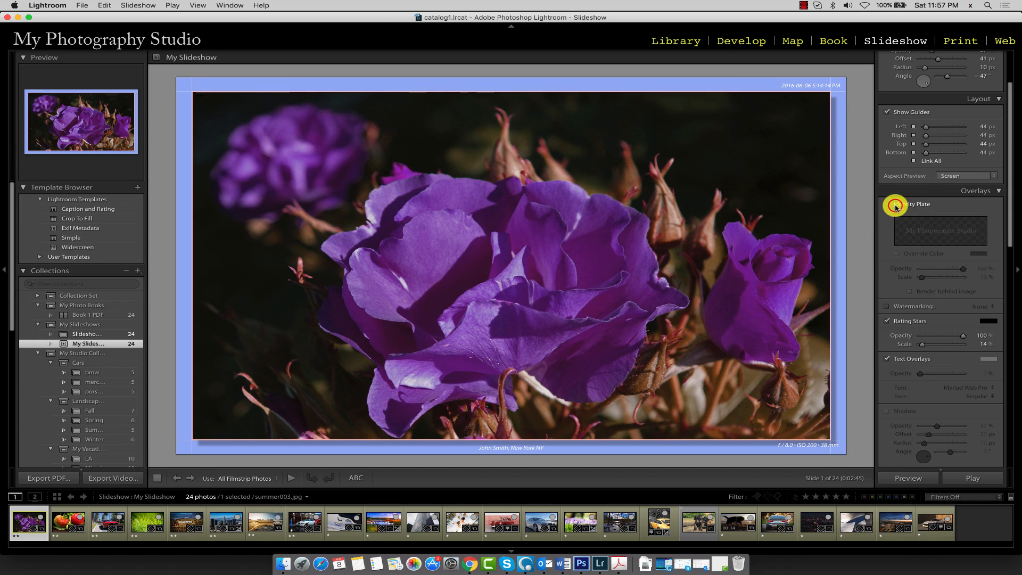
left_click(895, 207)
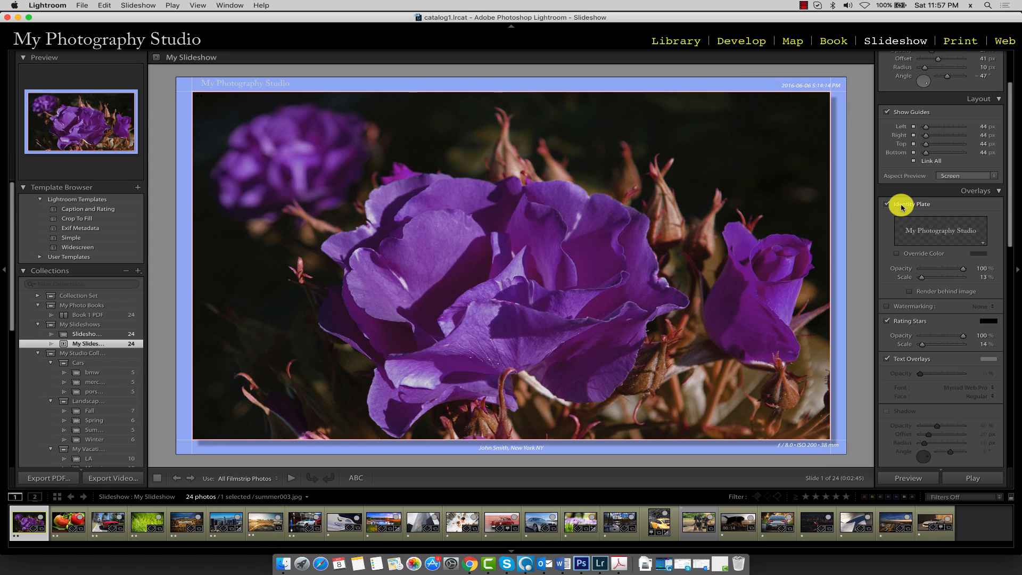
left_click(902, 207)
left_click(901, 207)
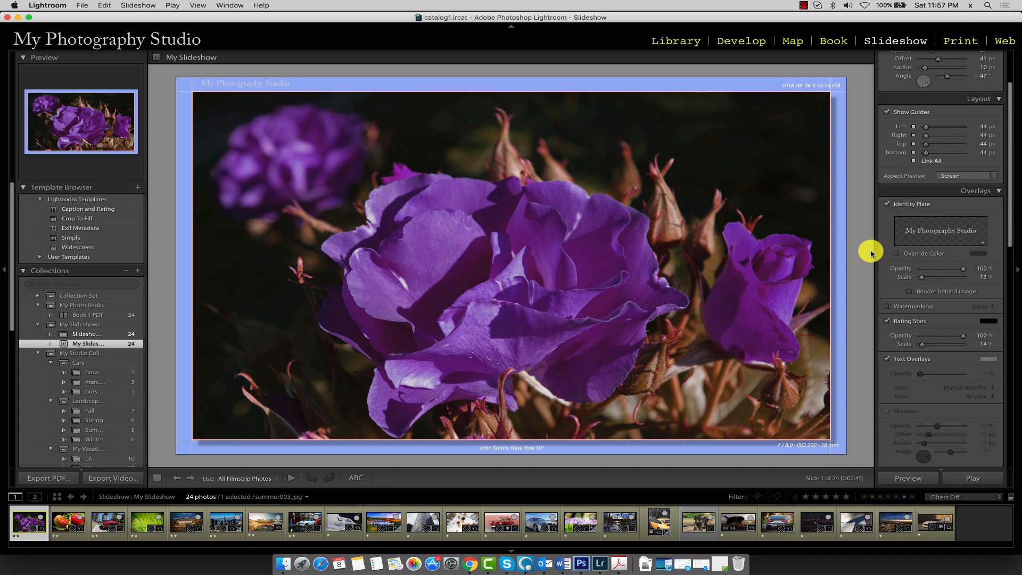
Edit the overlay's identity plate and set the whole "My Photography Studio" text to black.
left_click(934, 233)
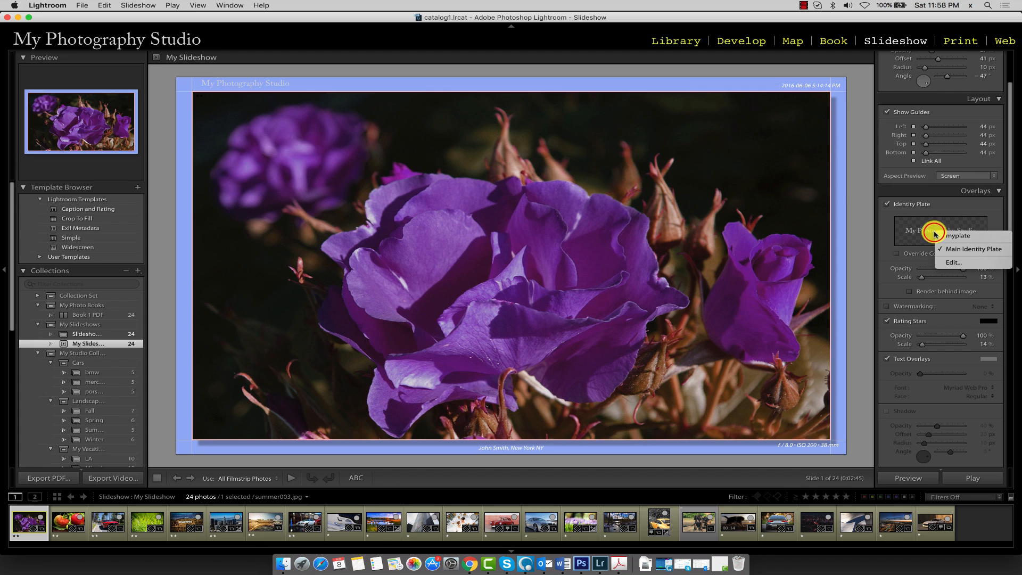
left_click(958, 262)
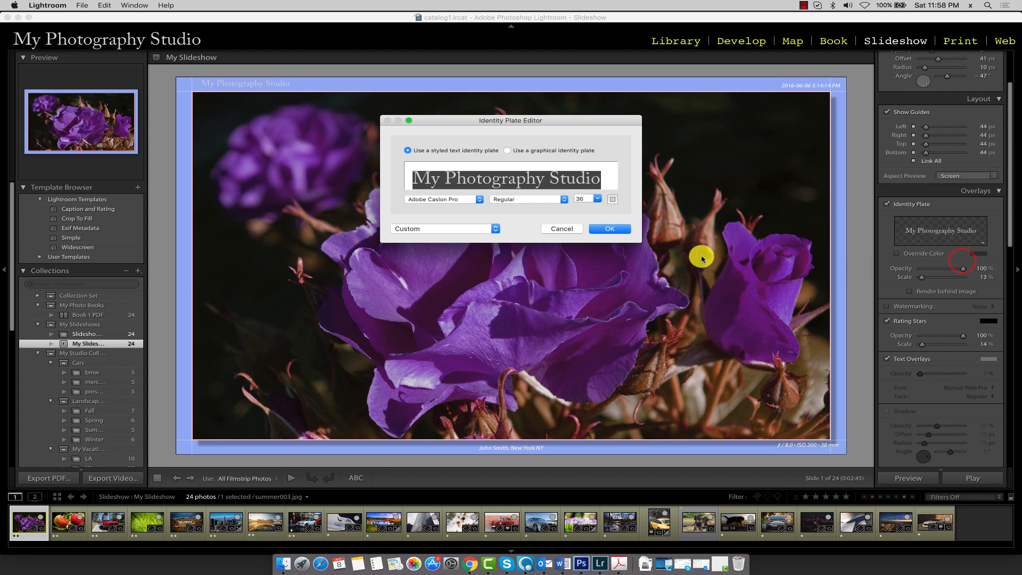
left_click_drag(450, 122, 465, 140)
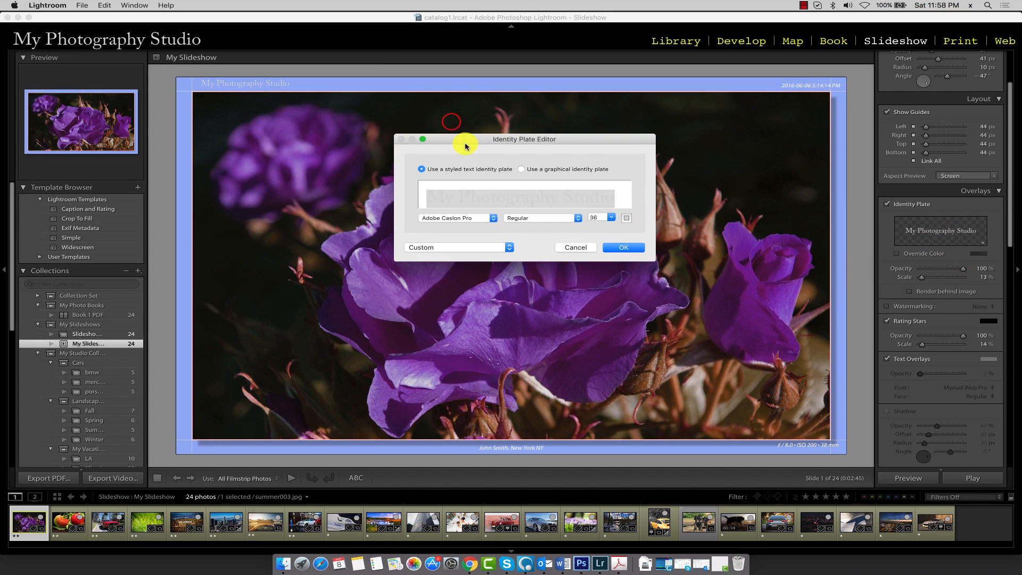
left_click(527, 201)
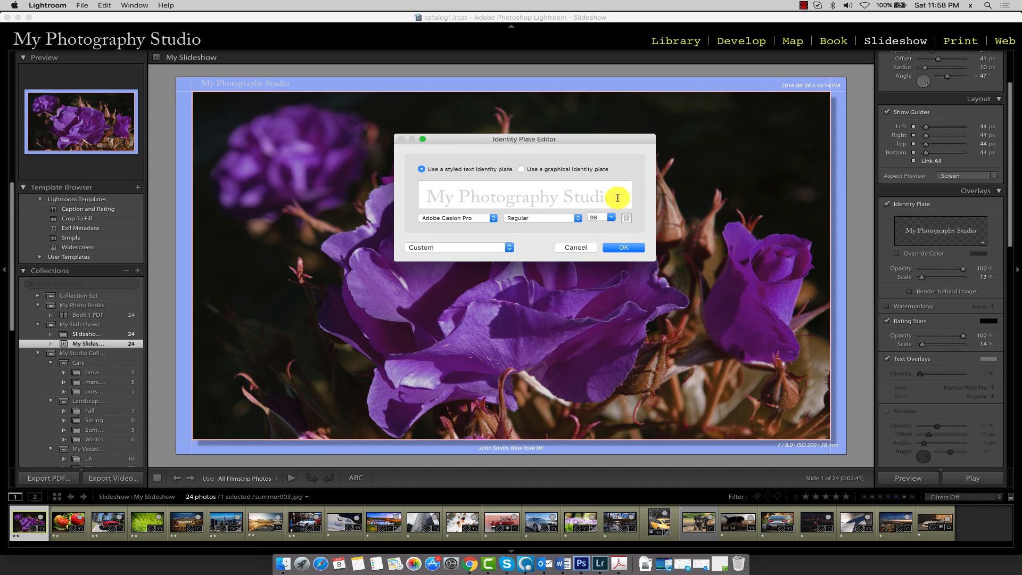
left_click_drag(616, 198, 425, 194)
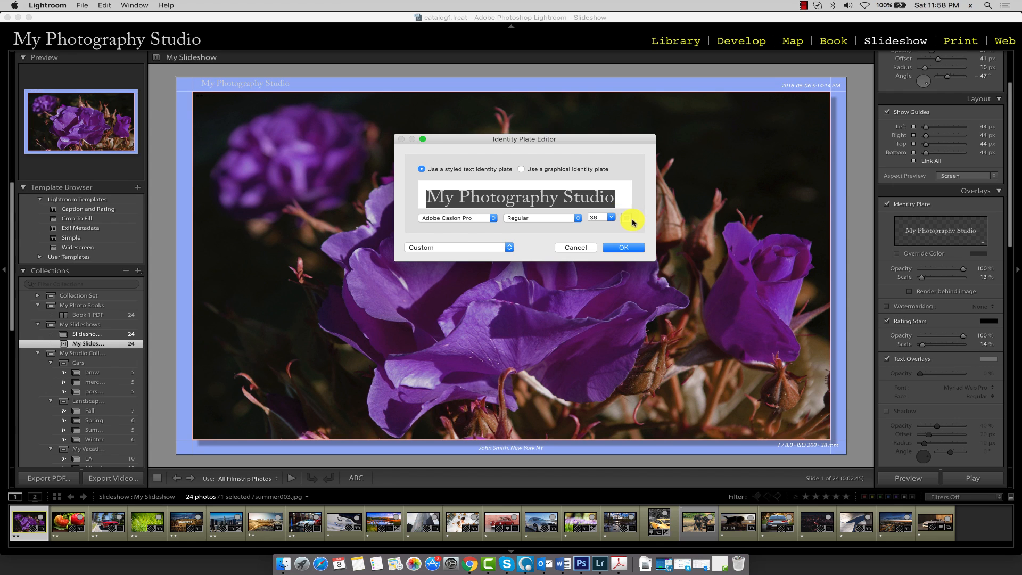
left_click(626, 217)
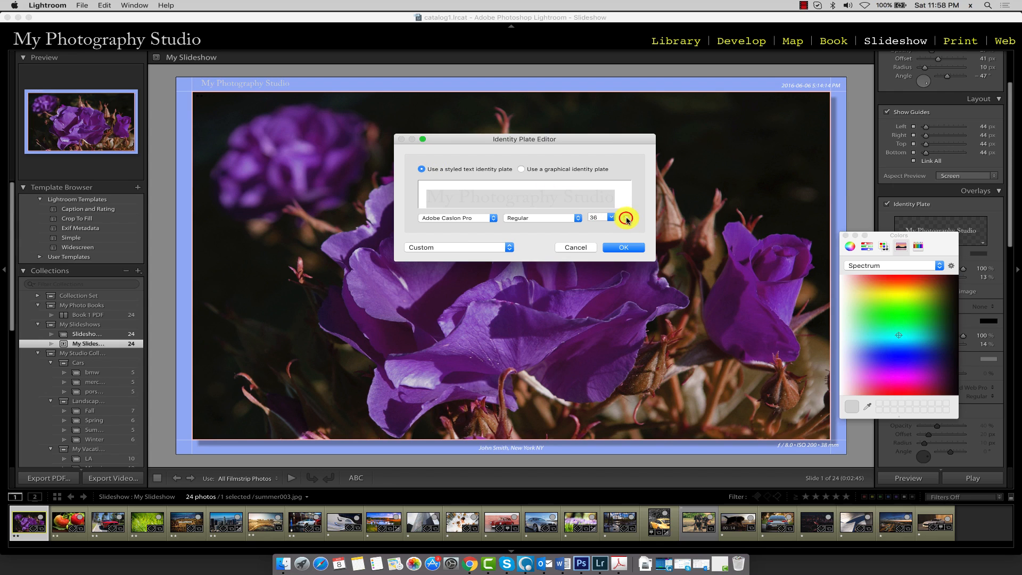
left_click(948, 292)
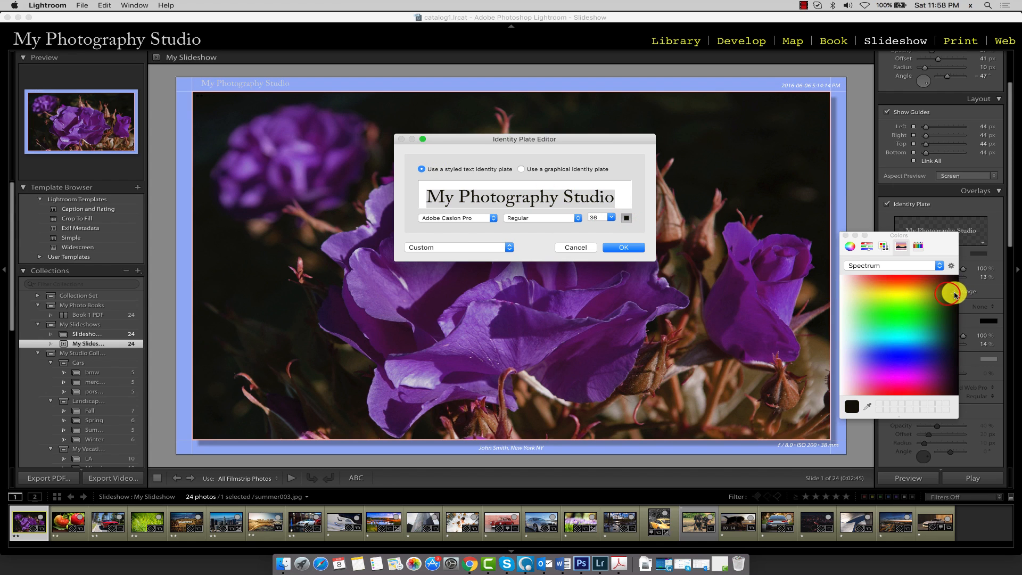
left_click(954, 315)
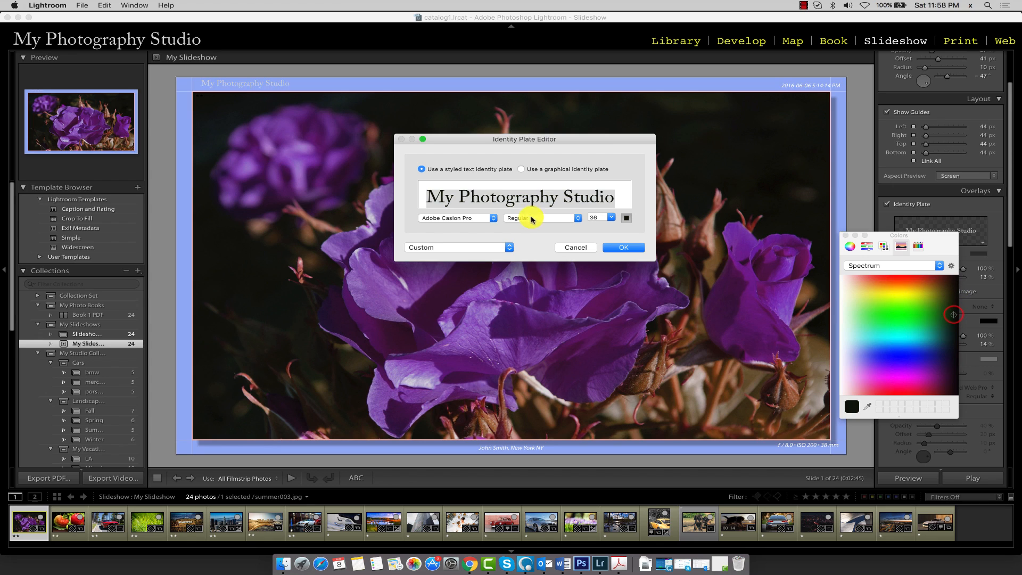
left_click(846, 238)
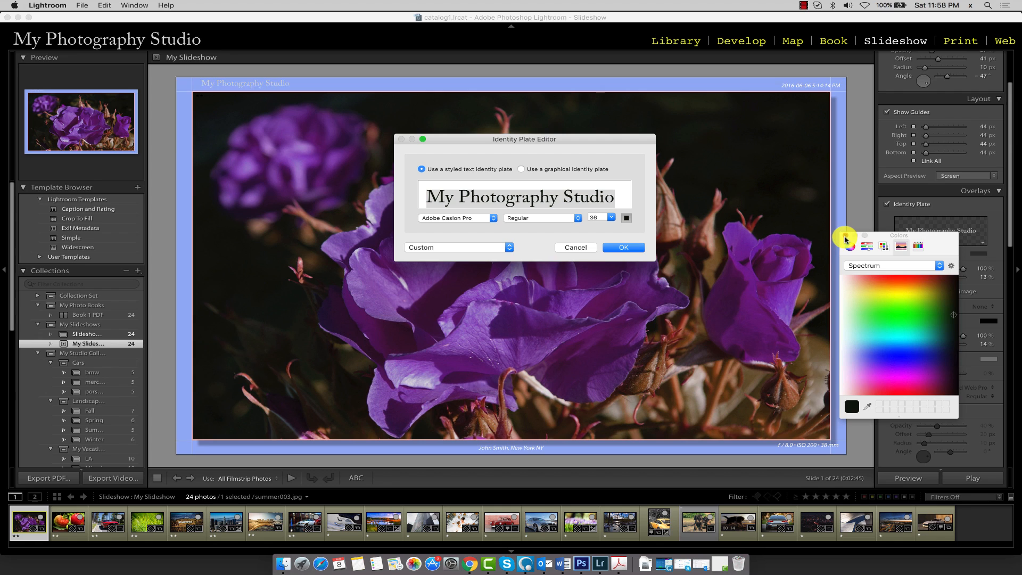
Set the identity plate's font style to Semibold and apply the edited plate to the slide.
left_click(578, 218)
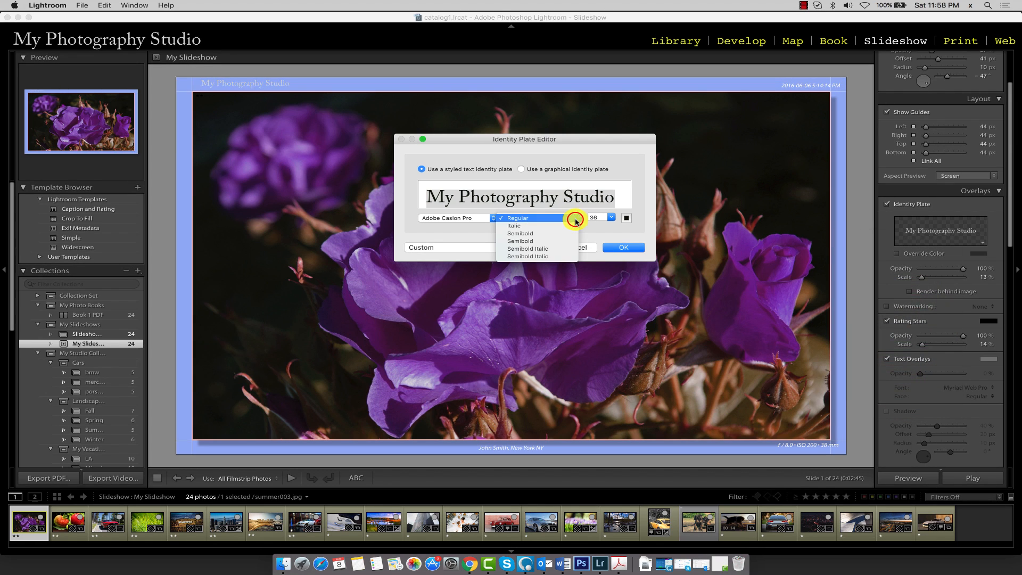
left_click(542, 241)
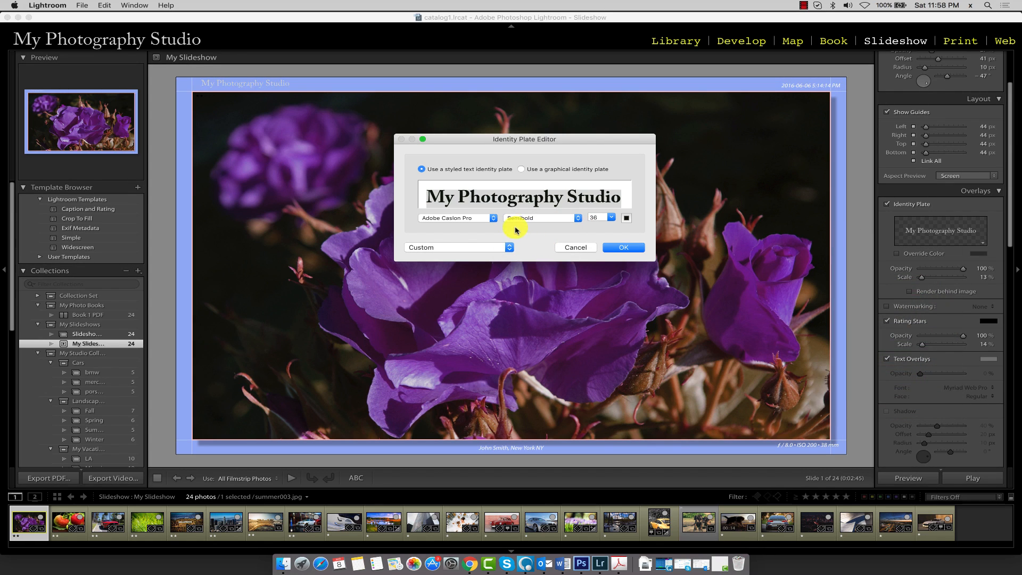
left_click(623, 247)
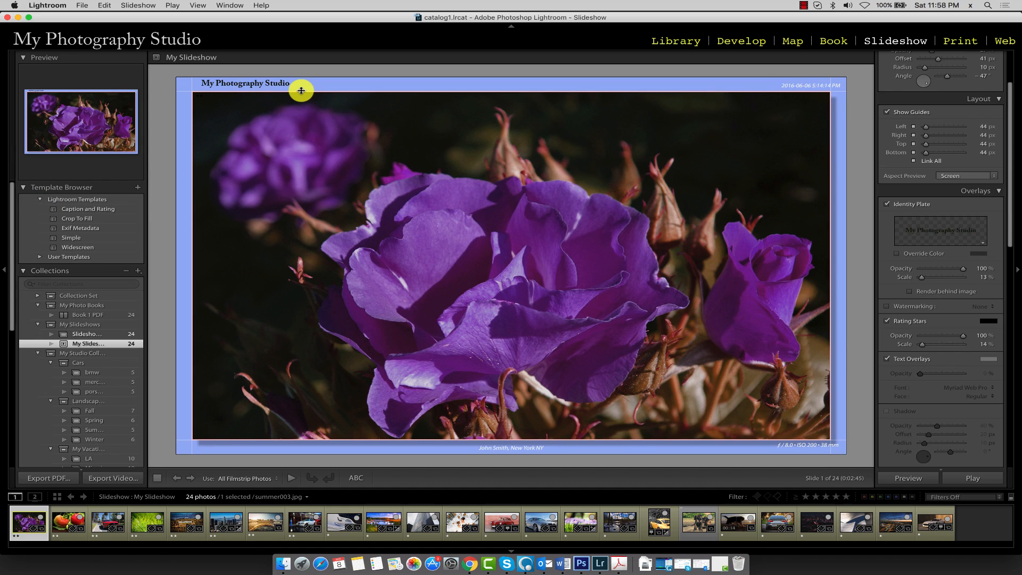
Enable Override Color for the identity plate and choose a near-black blue with H 249, S 69, L 3.
left_click(897, 255)
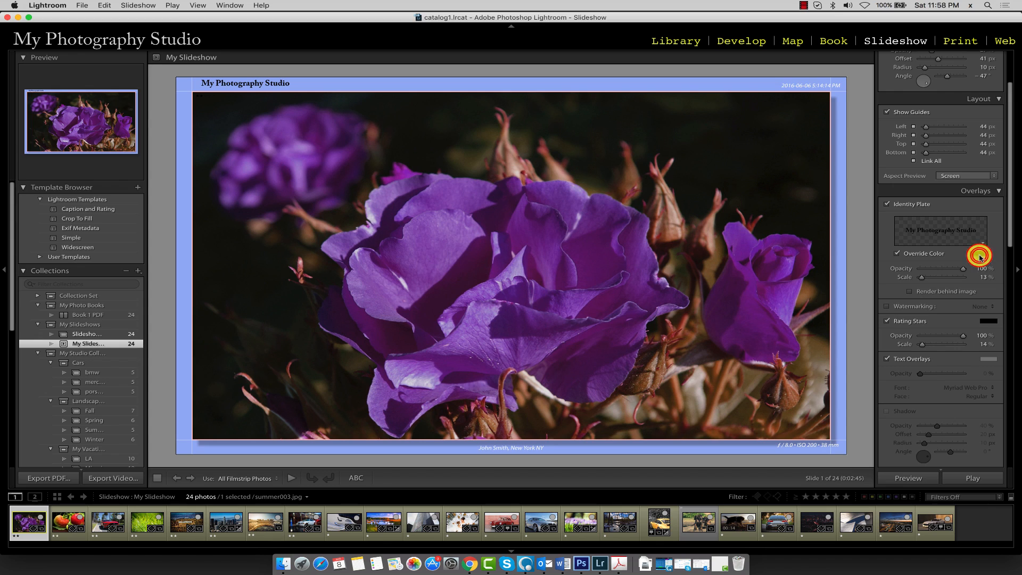
left_click(980, 257)
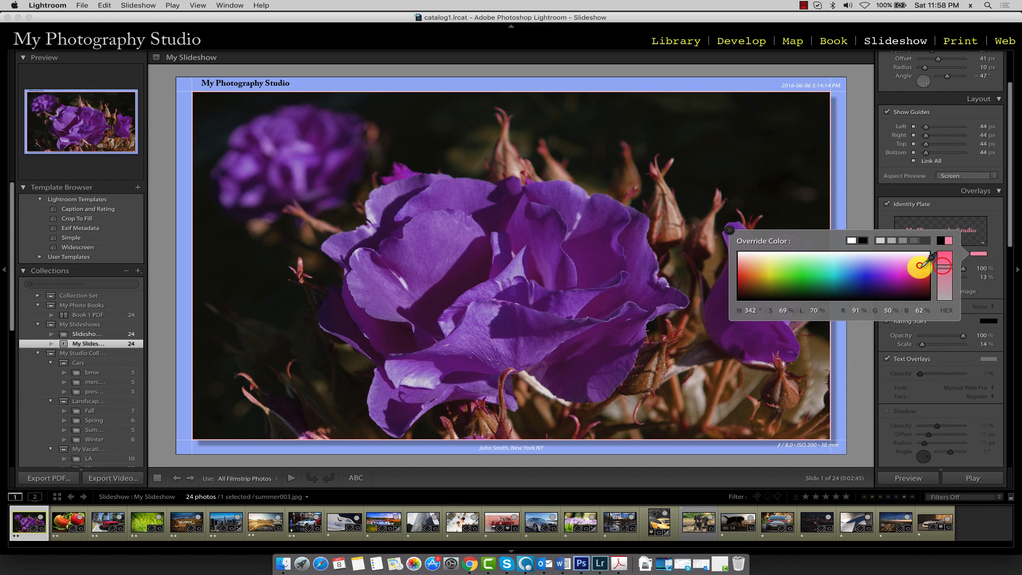
left_click(942, 264)
left_click(898, 289)
left_click_drag(898, 289, 871, 295)
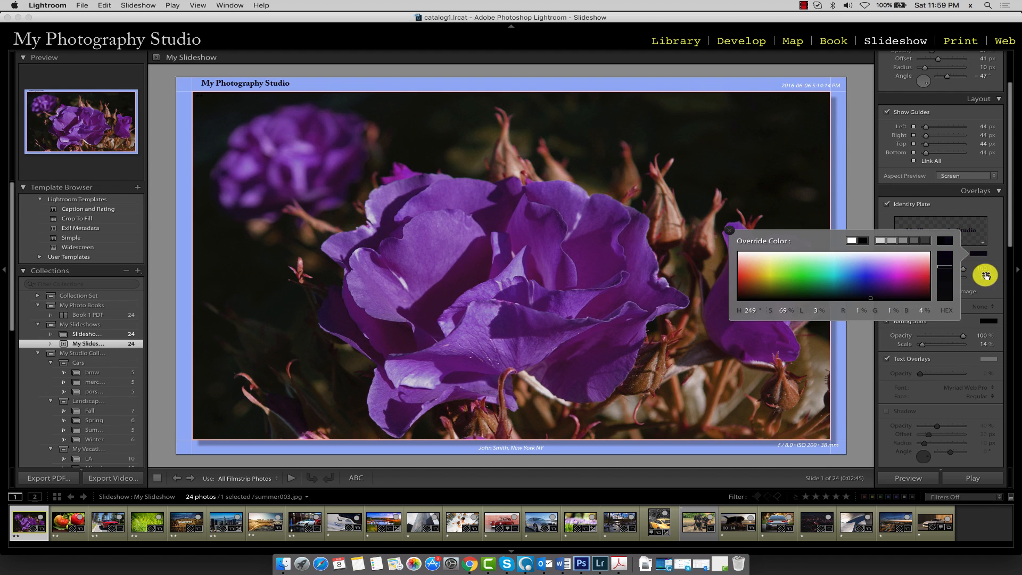
left_click(992, 290)
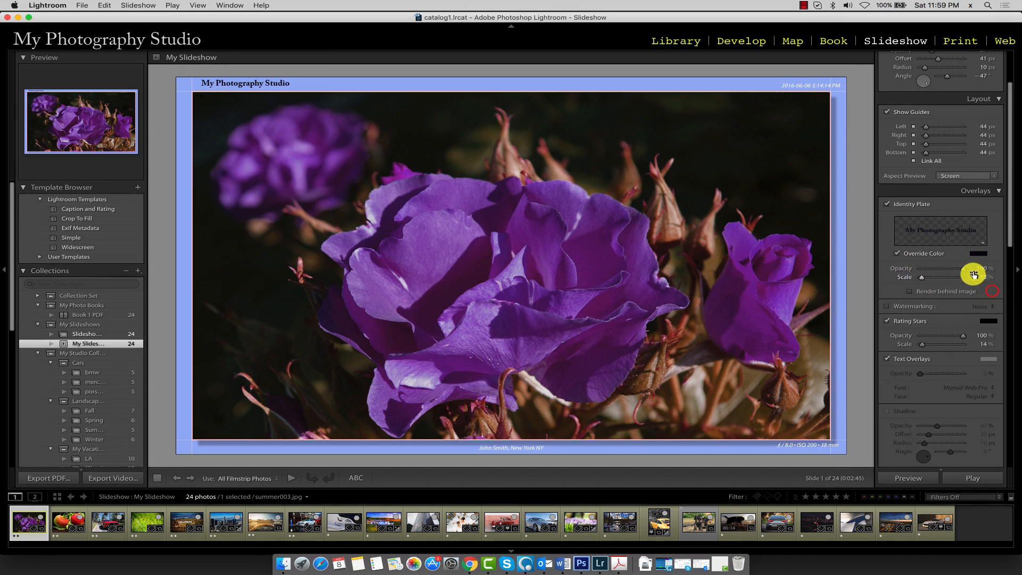
Set the identity plate's opacity to 70% and scale to 22%, and render it behind the image.
left_click(985, 245)
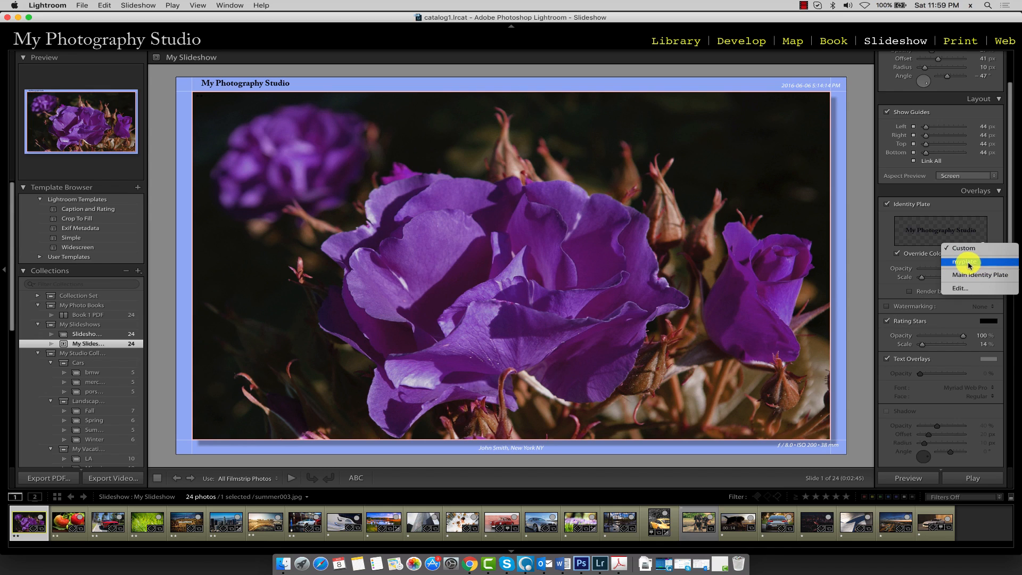
left_click(986, 264)
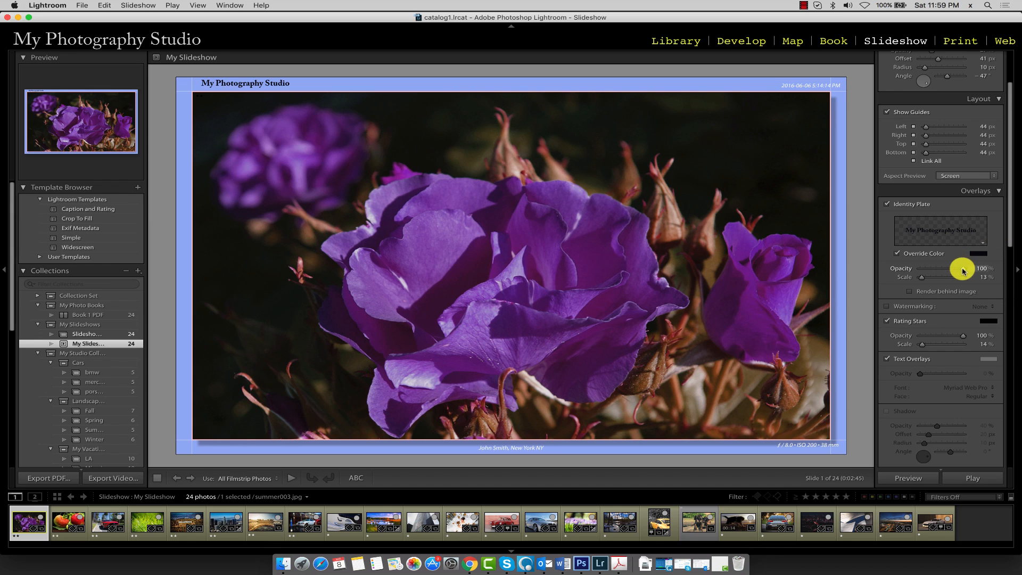
left_click_drag(958, 270, 936, 280)
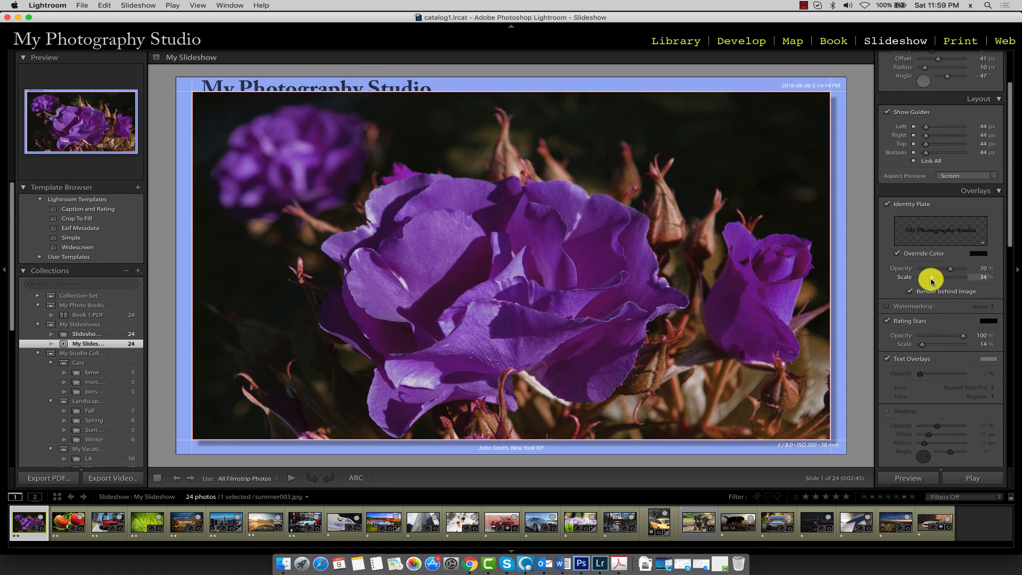
left_click_drag(930, 278, 926, 279)
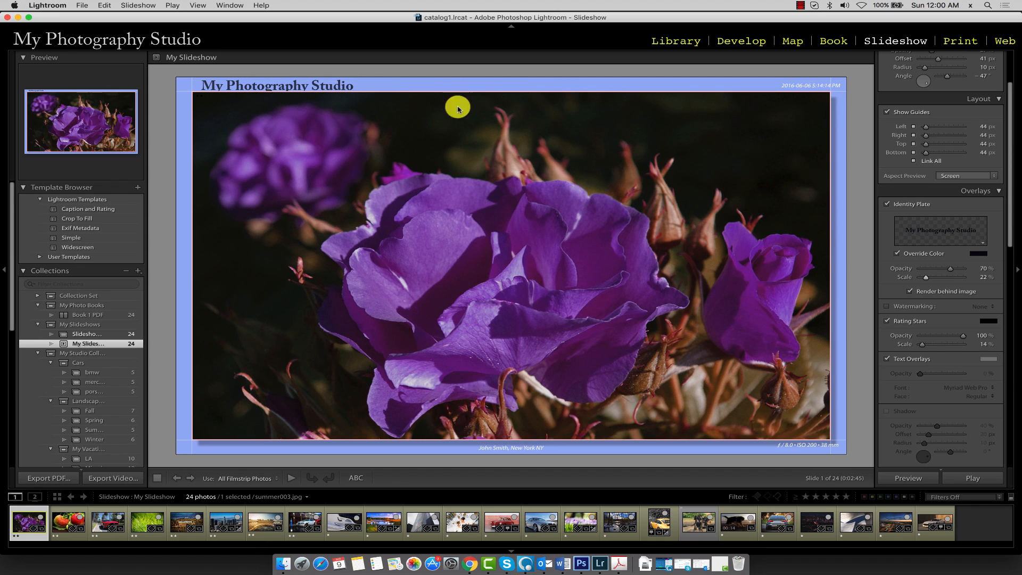
Widen all linked layout margins to 80 px and enlarge the identity plate's scale to 32%.
left_click_drag(926, 154, 927, 155)
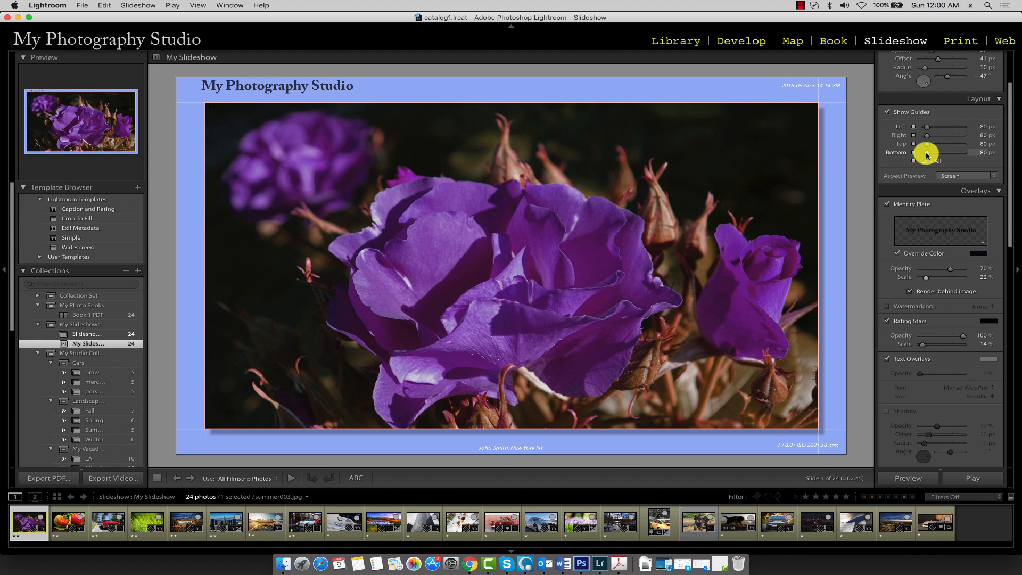
left_click_drag(926, 277, 931, 276)
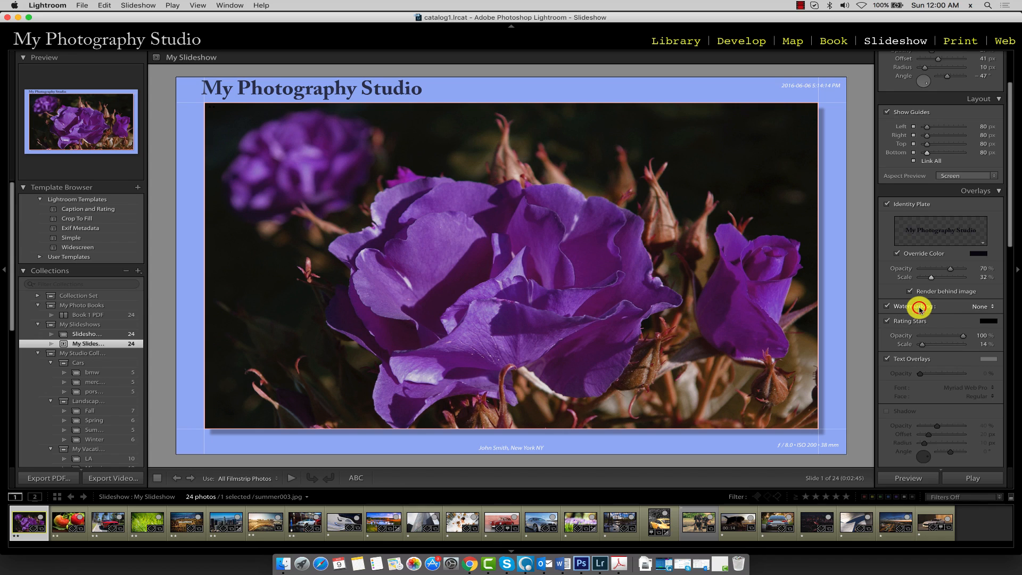
Turn on watermarking for the slides and apply the Watermark1 preset.
left_click(985, 306)
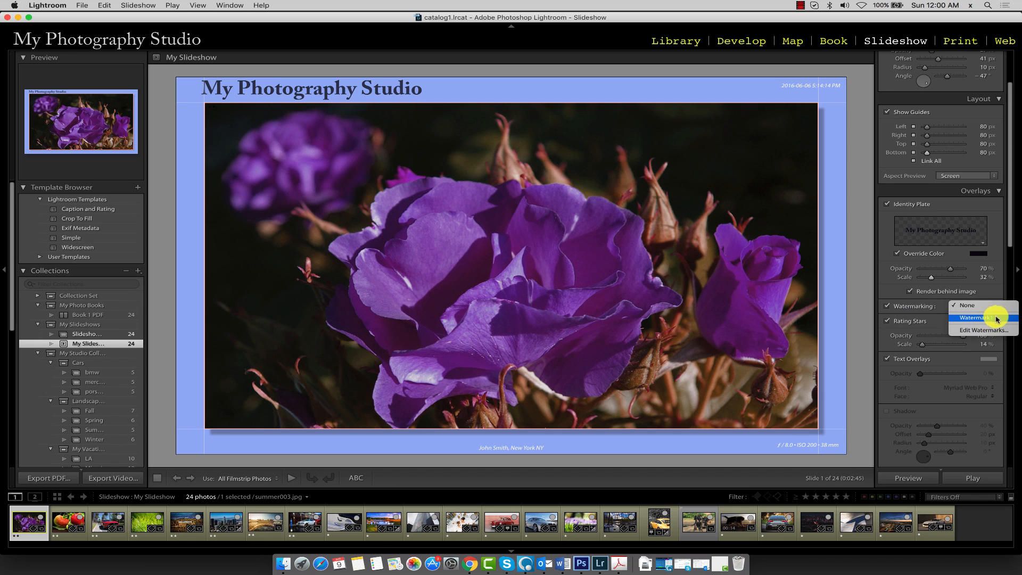
left_click(994, 319)
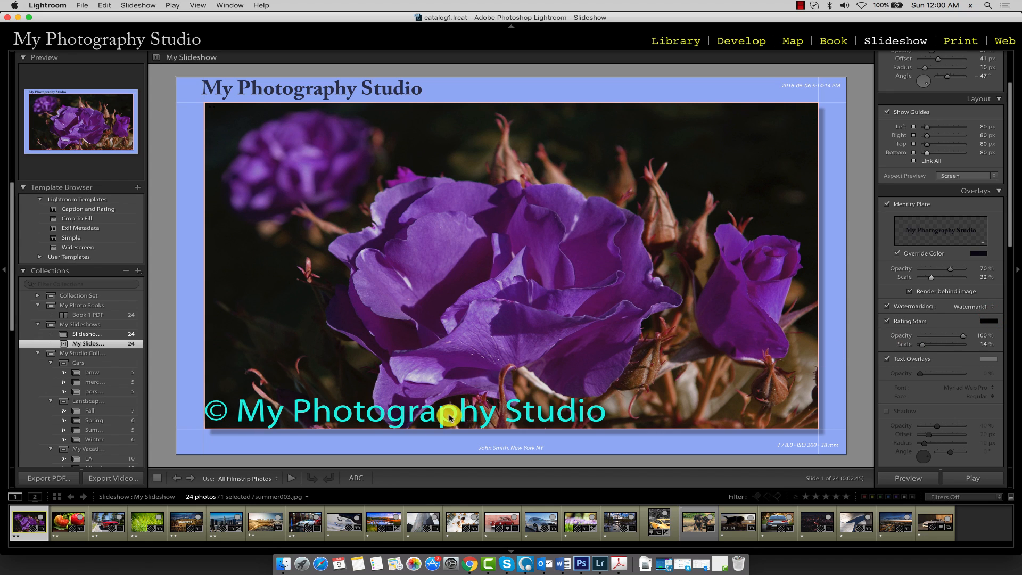
Open the Watermark1 preset for editing and reduce the watermark's proportional size to 14.
left_click(964, 307)
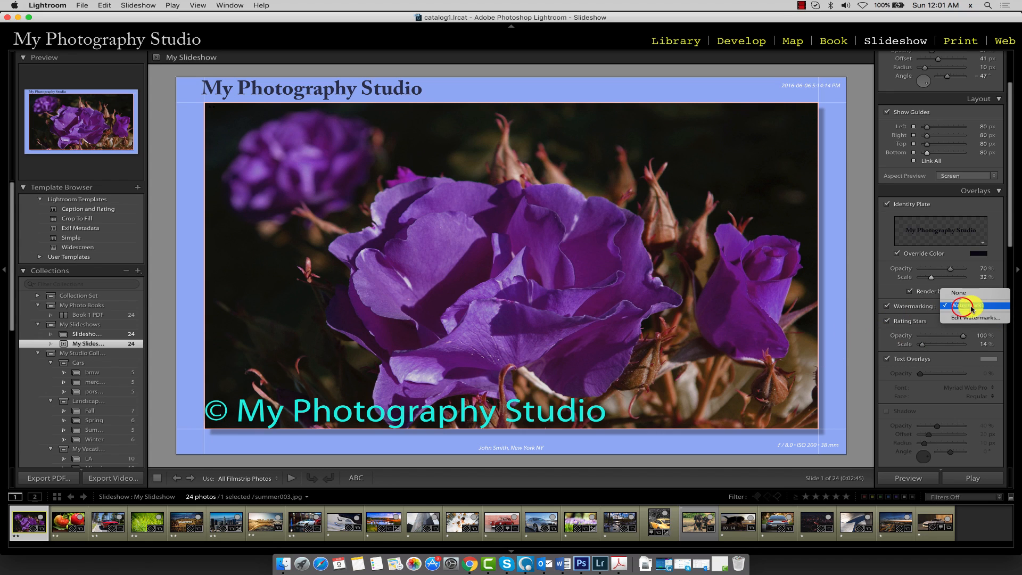
left_click(976, 317)
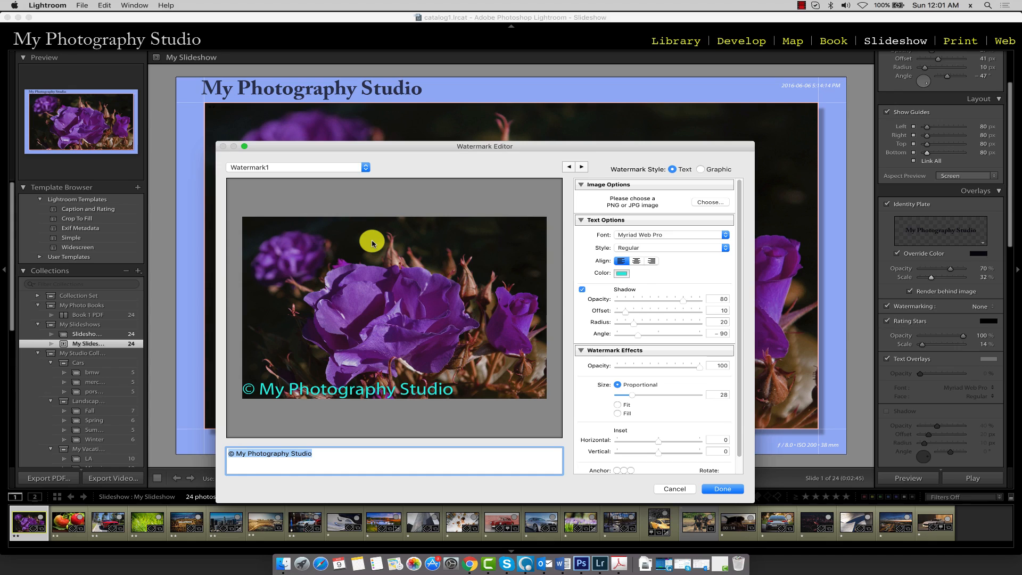
left_click_drag(416, 145, 446, 103)
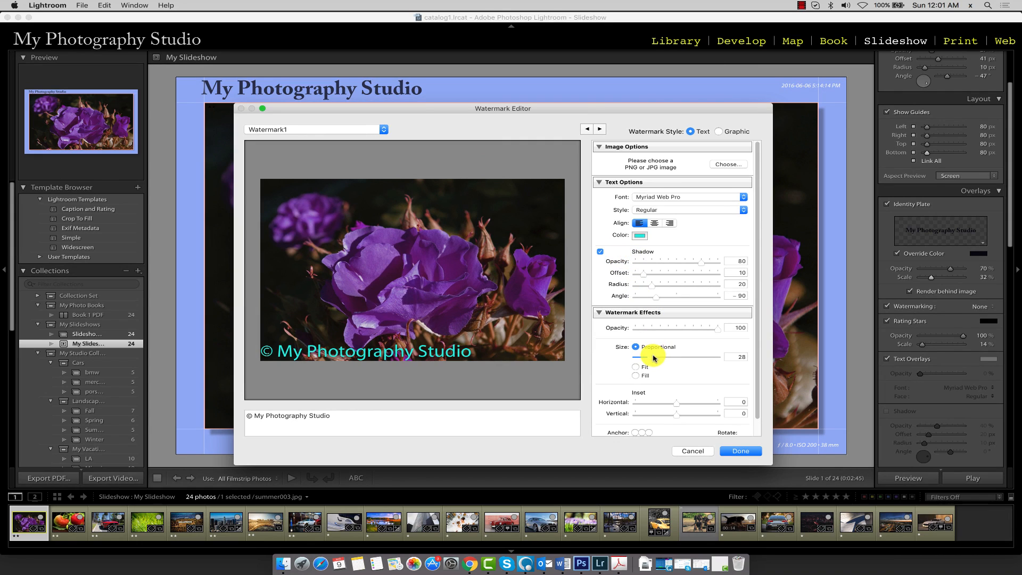
left_click_drag(650, 356, 644, 360)
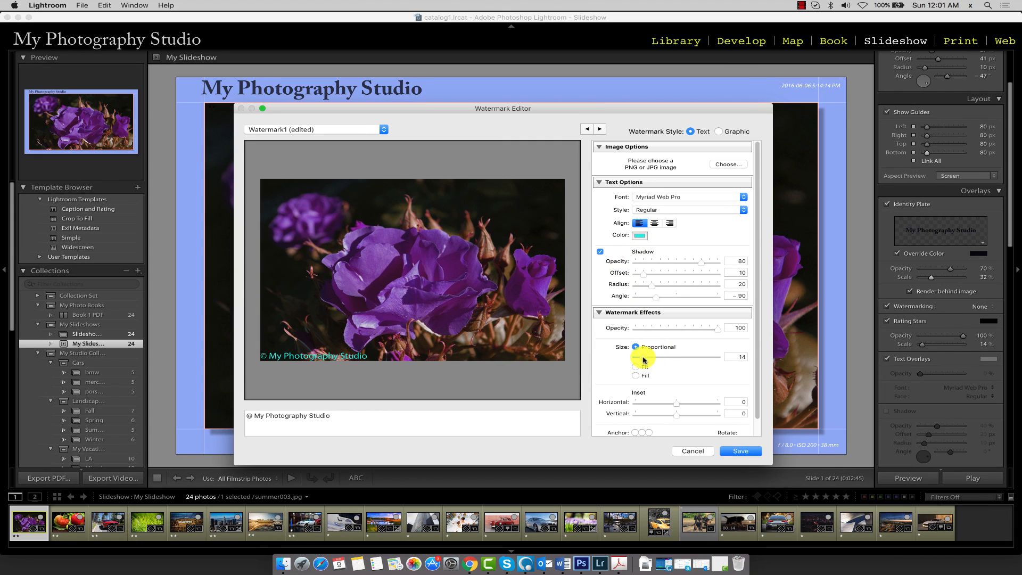
Save the edited watermark as a new preset named Watermark1small.
left_click(744, 453)
type("W")
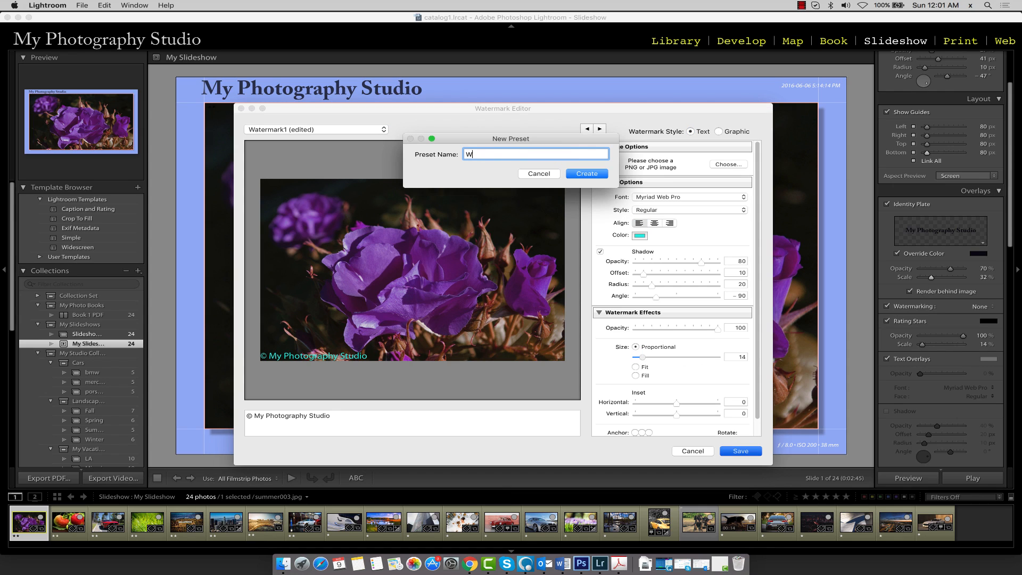
type("atermark1small")
left_click(587, 174)
Switch the slides' watermark to Watermark1 for comparison and return it to Watermark1small.
left_click(969, 306)
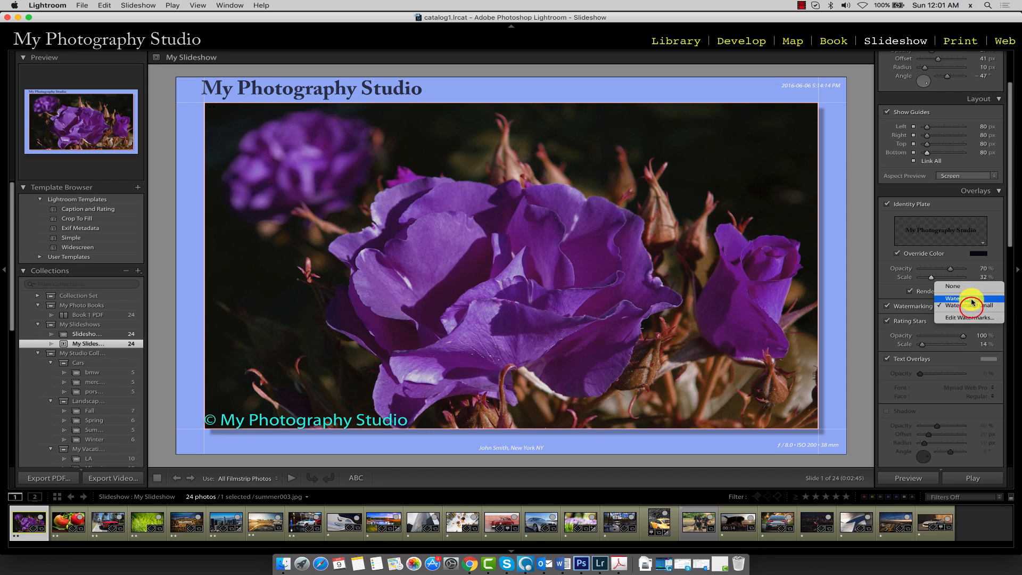
left_click(972, 301)
left_click(971, 305)
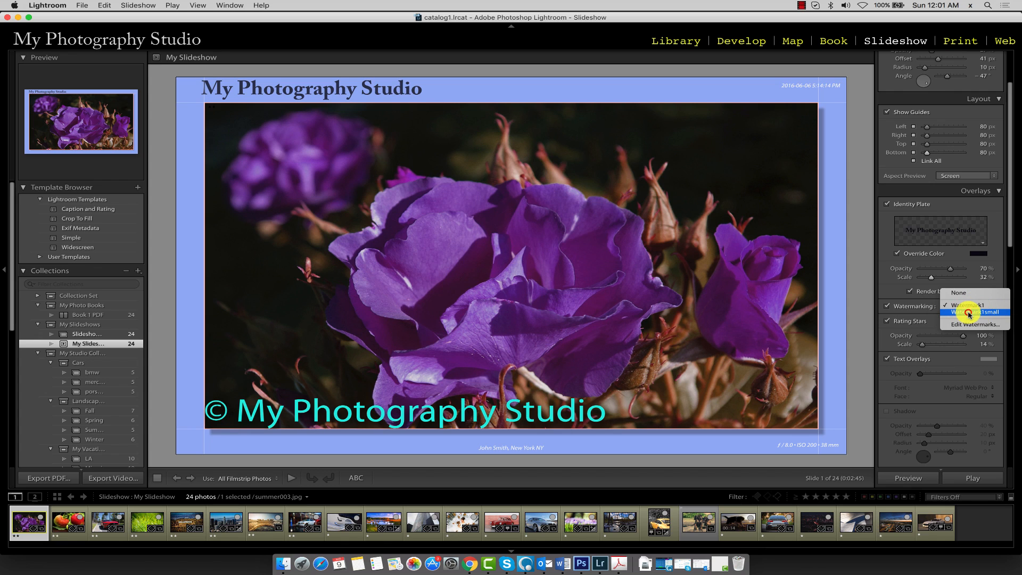
left_click(969, 312)
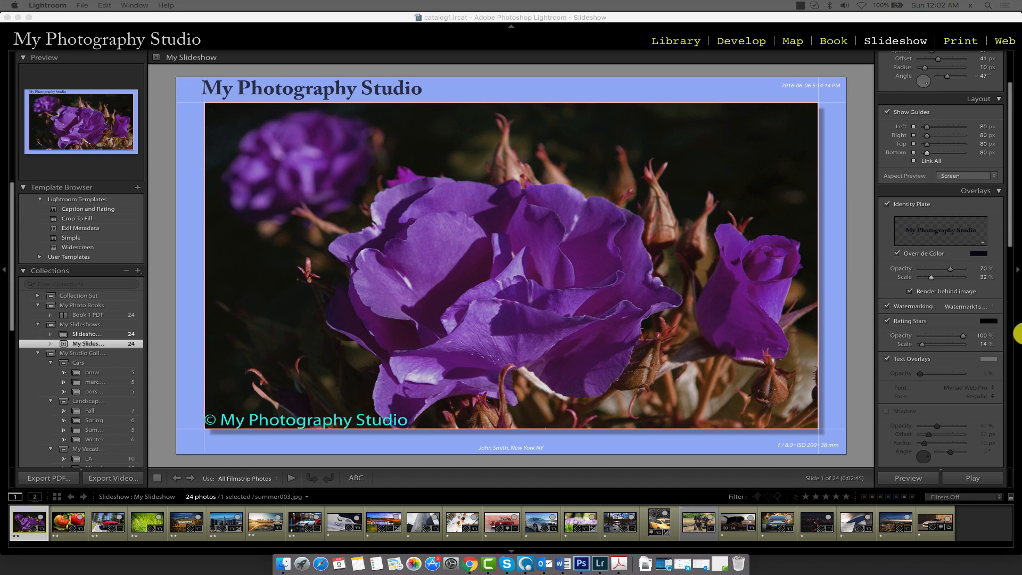
Color the rating stars white, and set their scale to 42% and opacity to 64%.
left_click(989, 321)
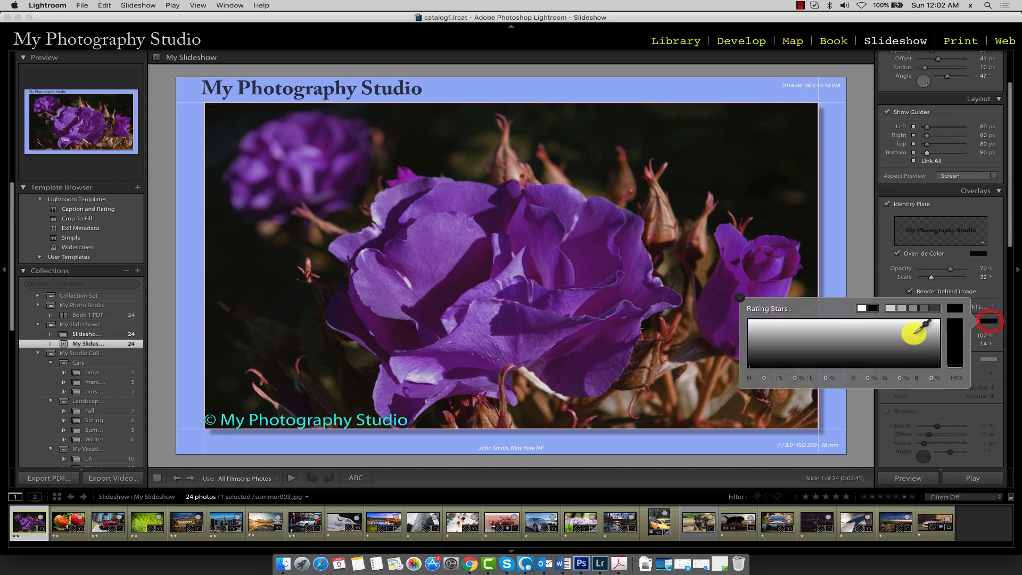
left_click_drag(918, 332, 941, 317)
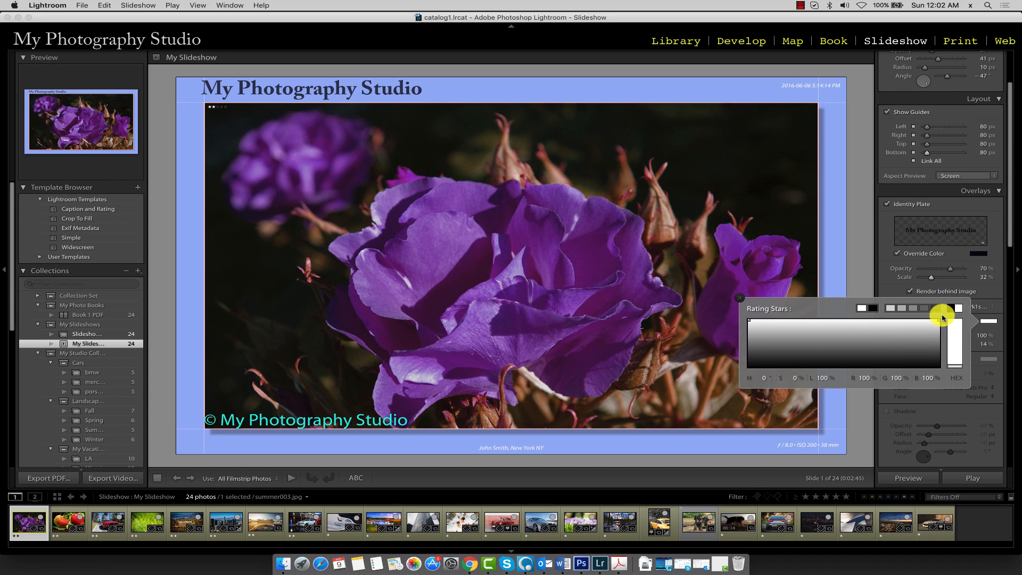
left_click(990, 295)
left_click_drag(924, 345, 953, 337)
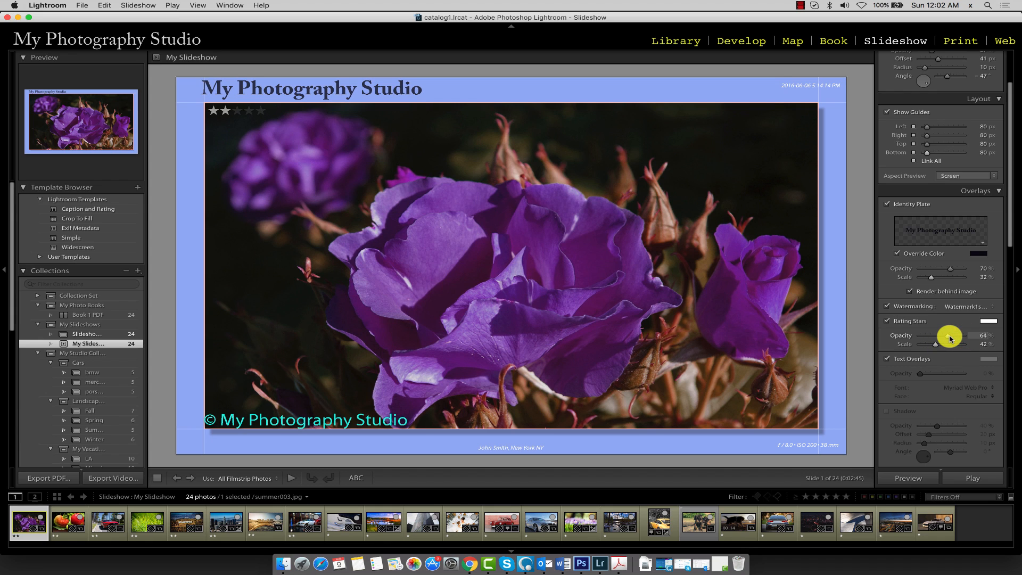